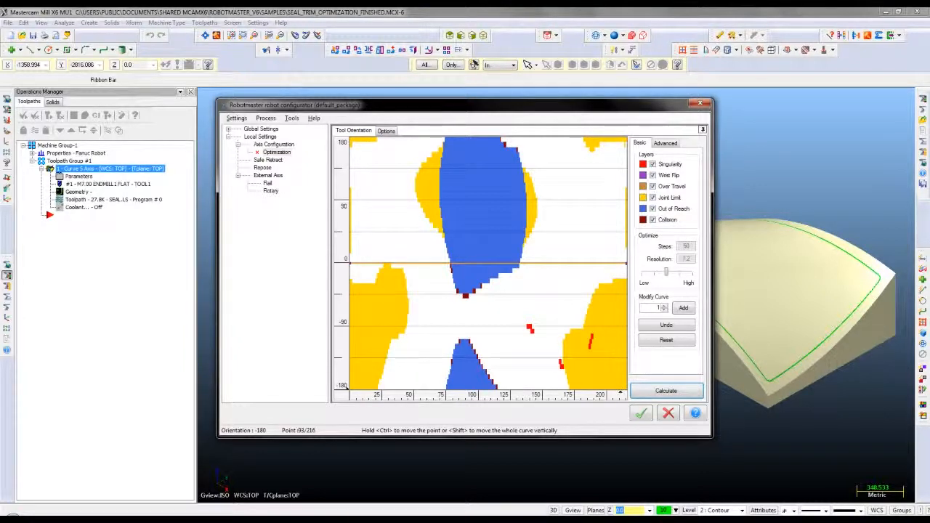
- Discard the open robot configurator session and open the Simulation options from the Robotmaster global settings
drag(548, 111, 475, 114)
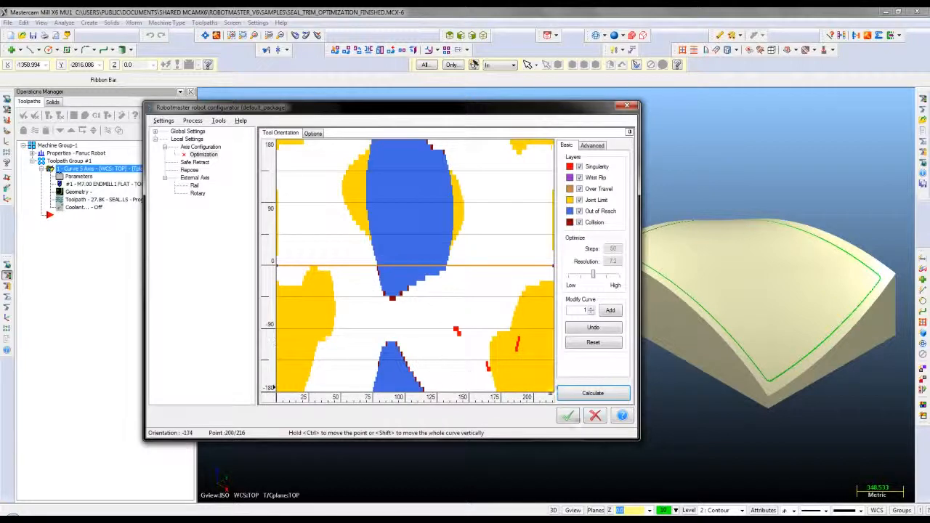
click(593, 416)
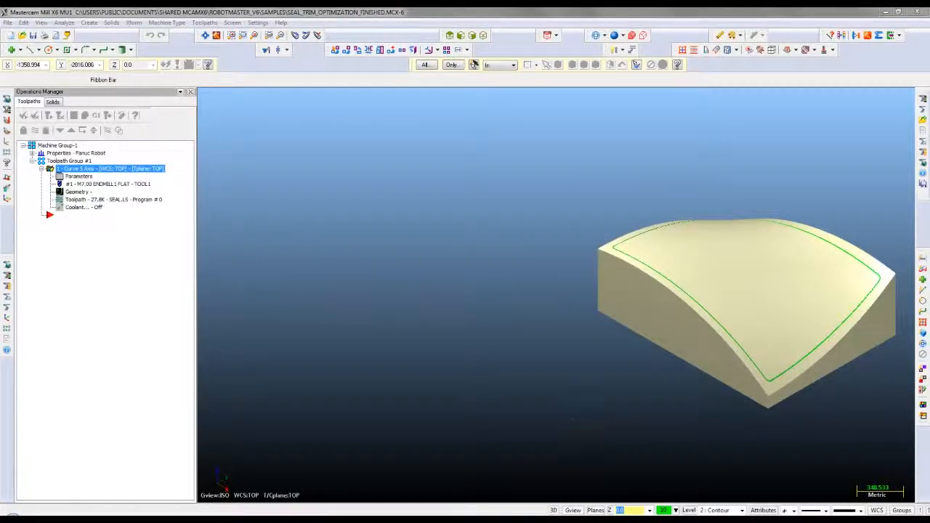
click(7, 266)
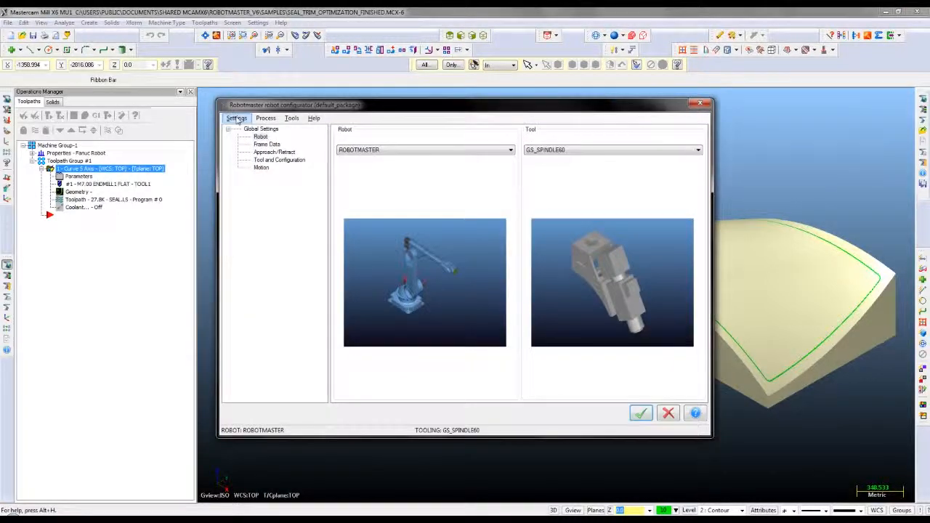
click(236, 118)
click(250, 130)
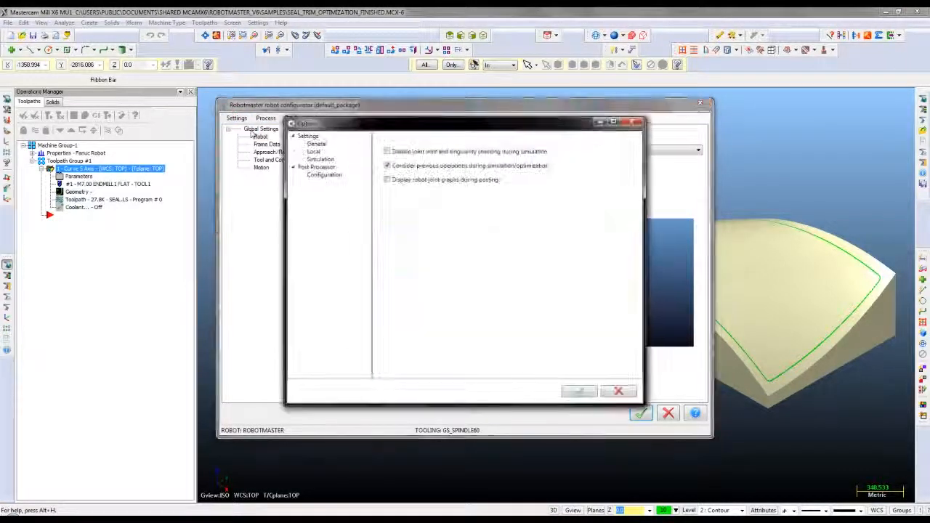
click(312, 158)
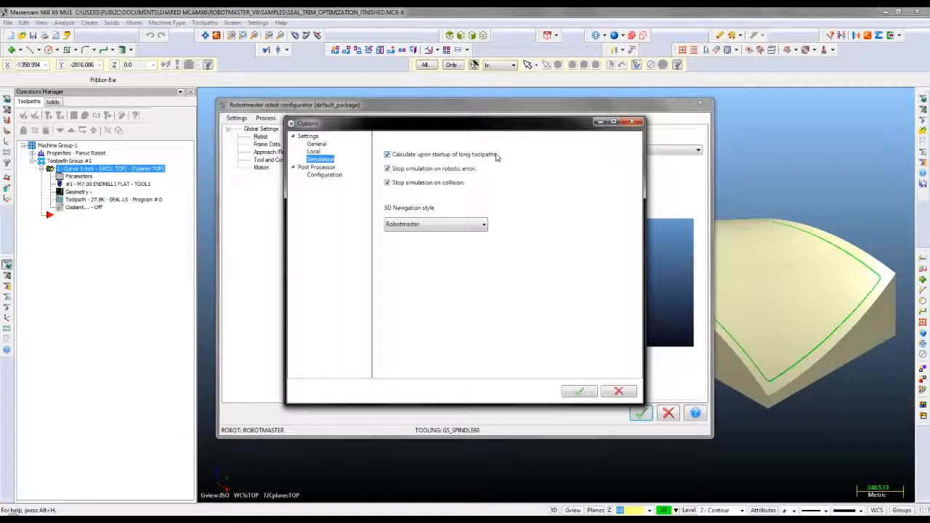
- Keep startup calculation and the stops on robotic error and collision enabled, and accept the options and the robot configurator
click(387, 156)
click(387, 157)
click(388, 183)
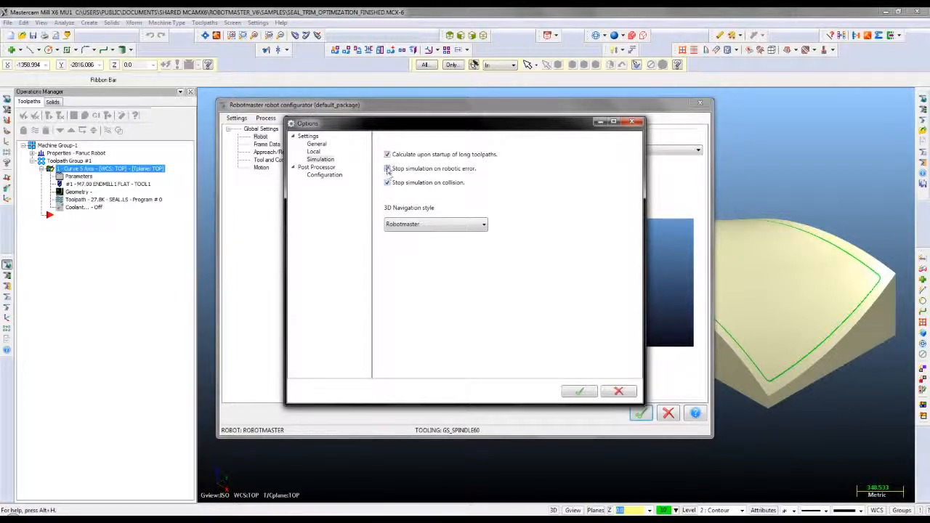
click(388, 170)
click(578, 391)
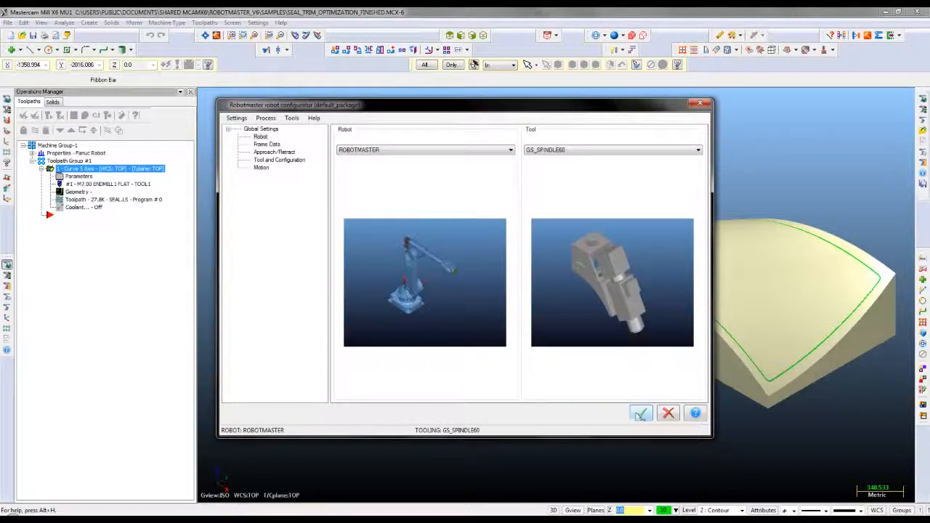
click(640, 413)
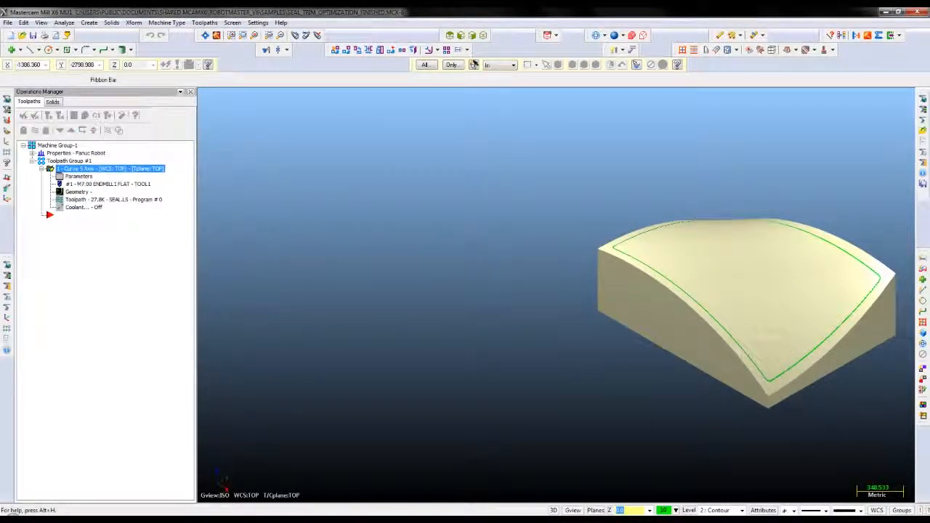
- Launch the robot simulation of the Curve 5 Axis toolpath, hide the workspace envelope and check Operation 1's status
click(6, 309)
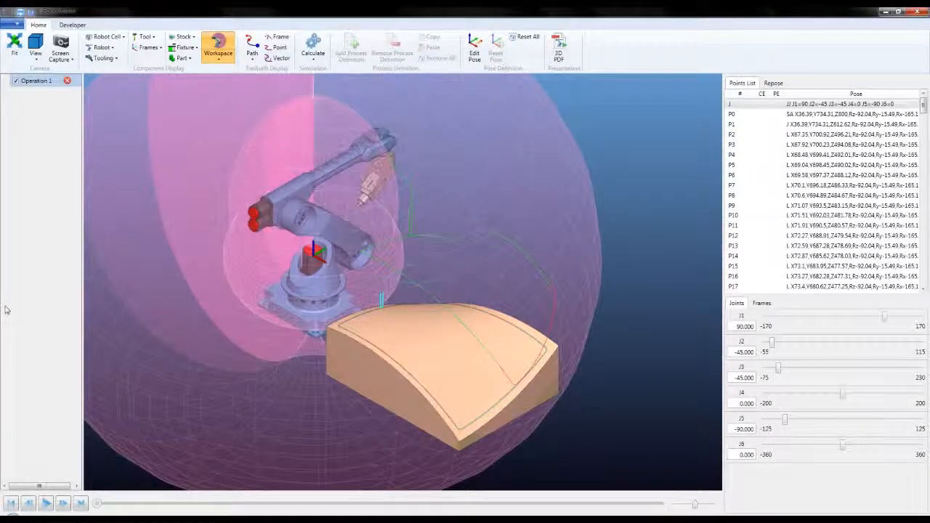
click(215, 45)
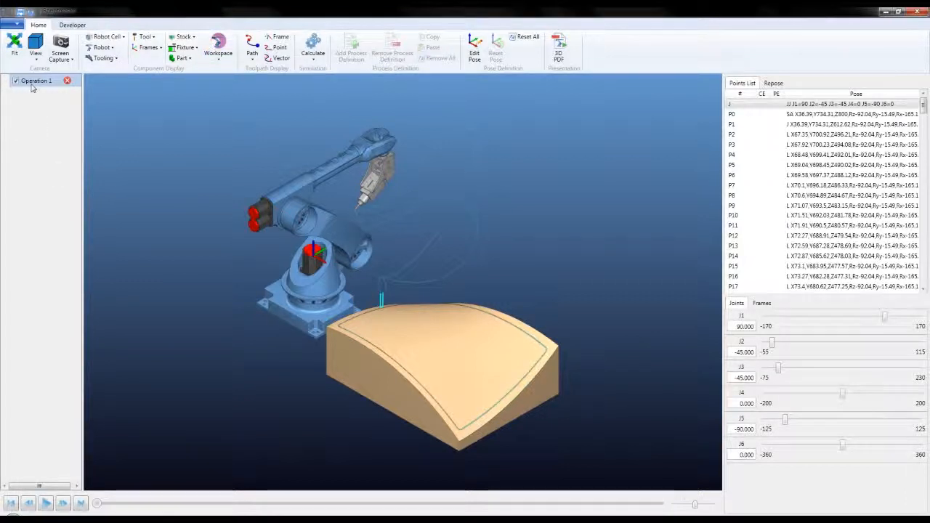
mouse_move(68, 83)
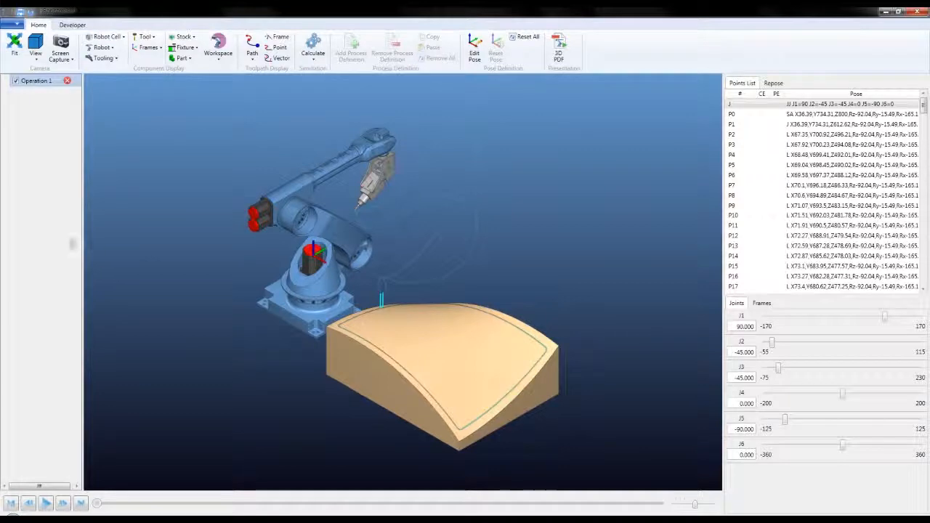
- Play the simulation until it stops and inspect the robot arm against the part from the side
click(46, 506)
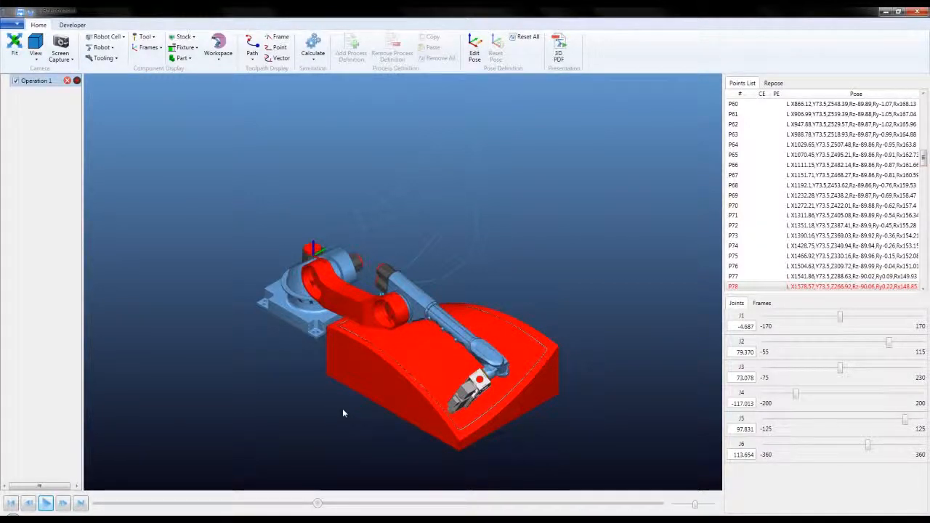
middle_drag(346, 409, 450, 311)
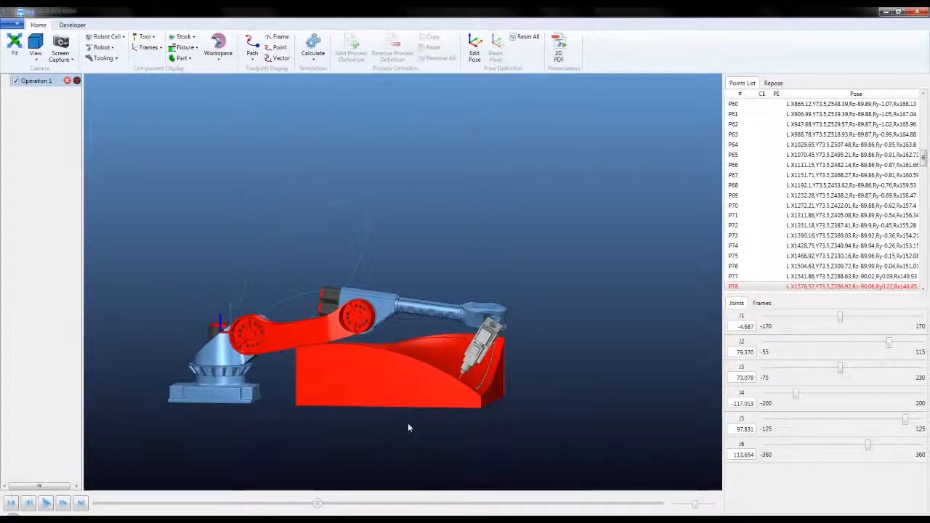
middle_drag(409, 428, 392, 446)
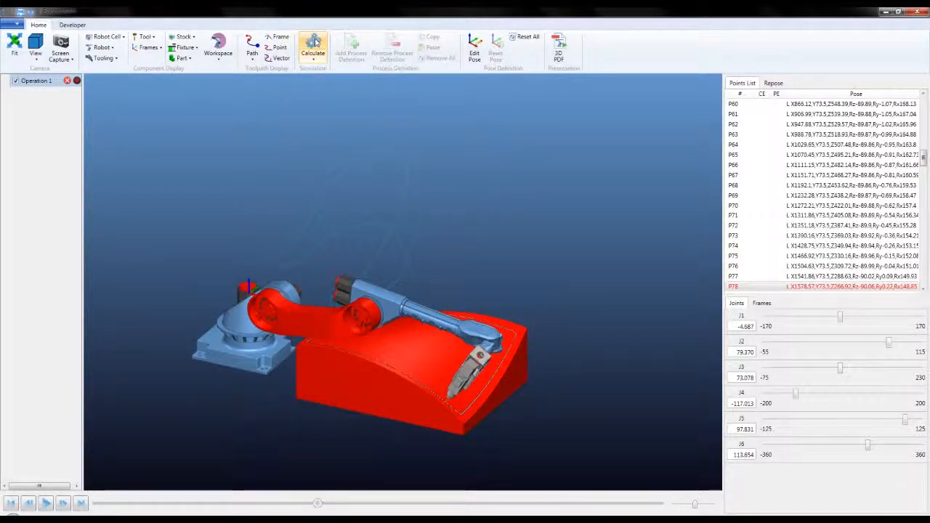
- Calculate the simulation of Operation 1 with collision detection
click(313, 61)
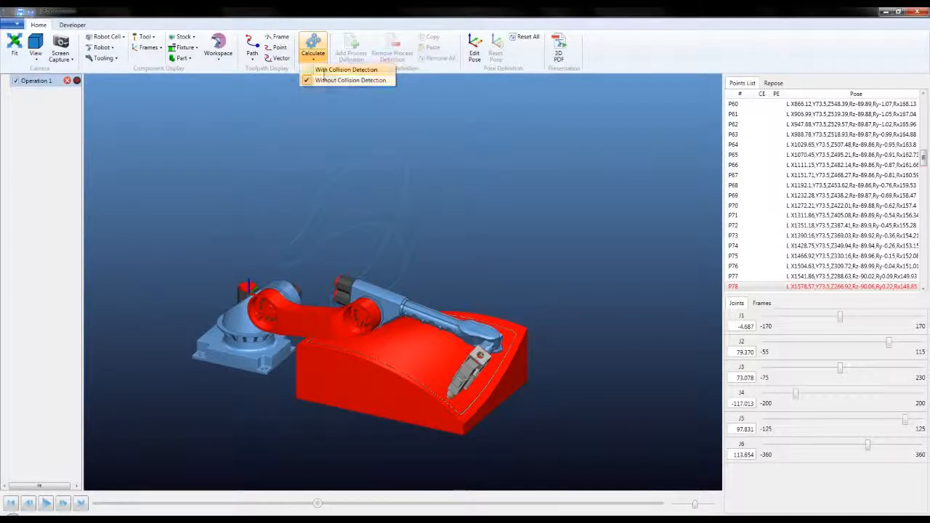
click(308, 69)
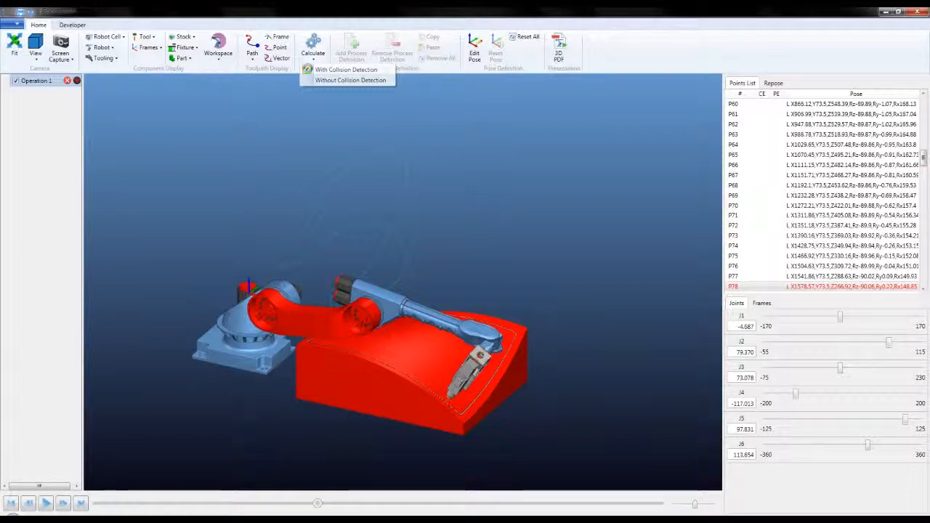
click(313, 58)
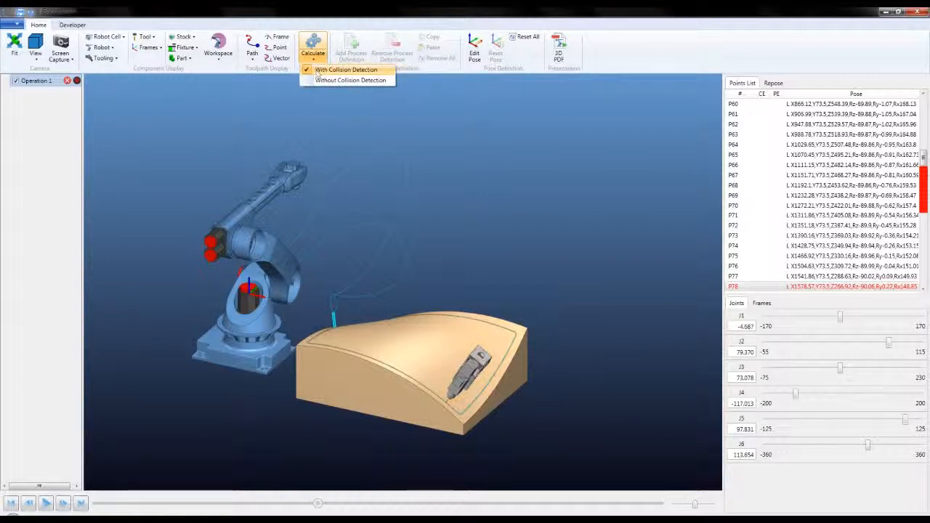
click(608, 182)
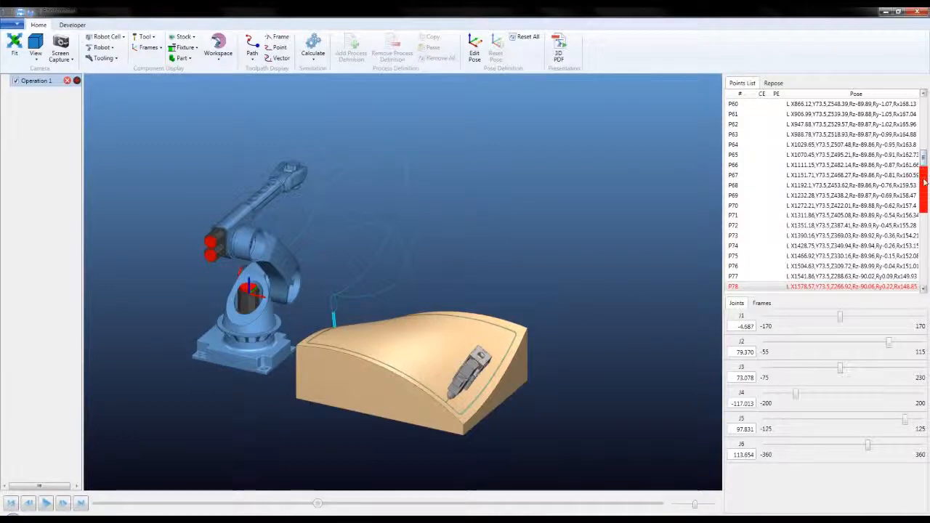
- Advance the simulation to point P149, examine the red-flagged entries in the points list and go to point P78
drag(321, 507, 456, 503)
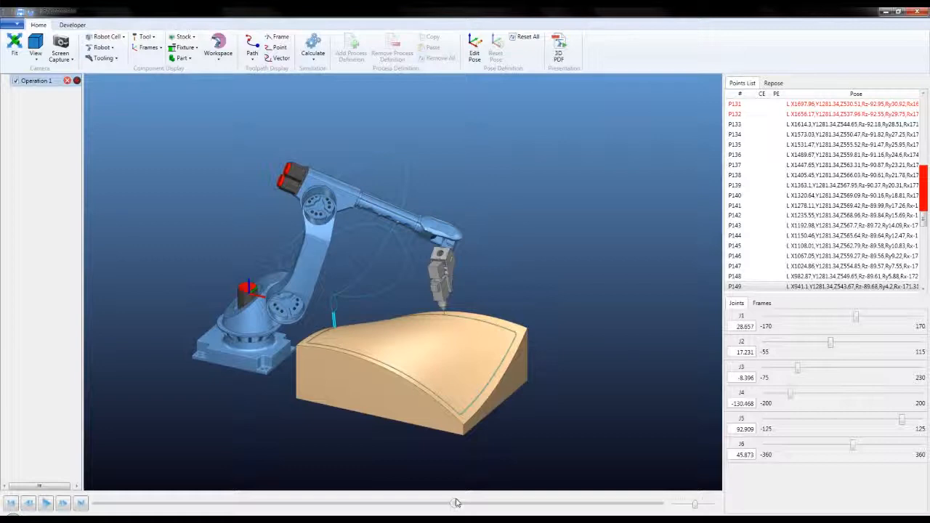
drag(923, 225, 926, 173)
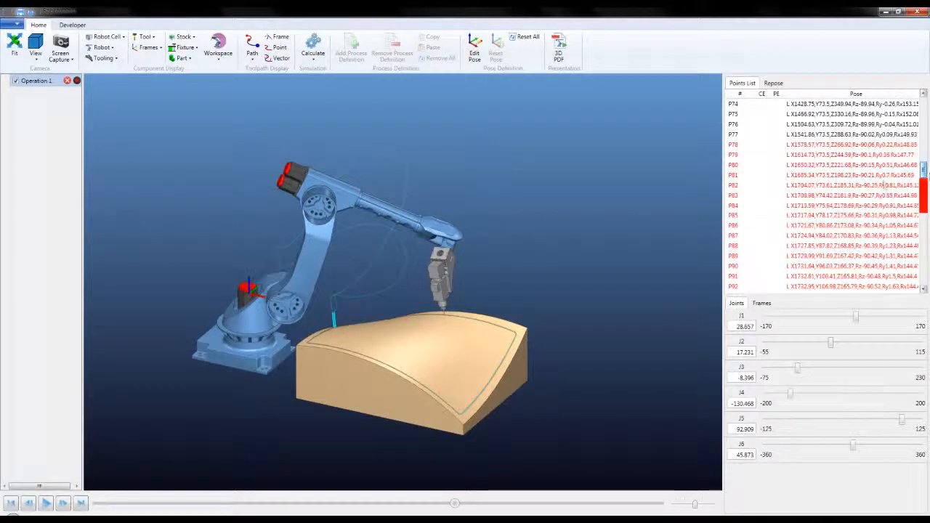
drag(924, 171, 925, 147)
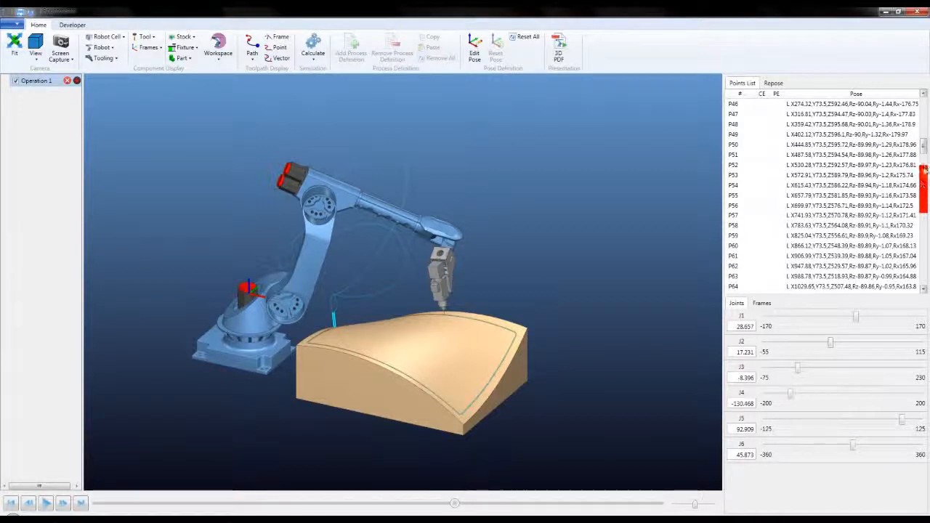
scroll(925, 154, down, 1)
scroll(925, 154, down, 7)
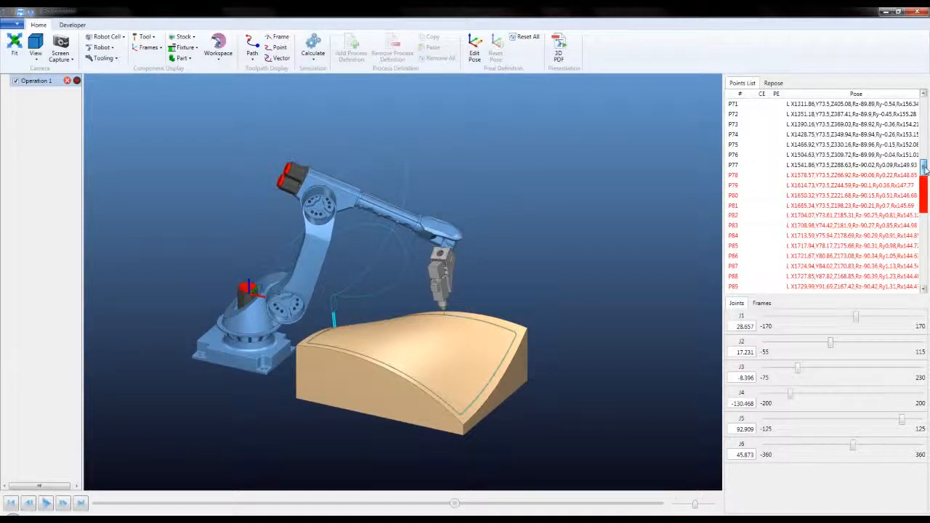
click(818, 175)
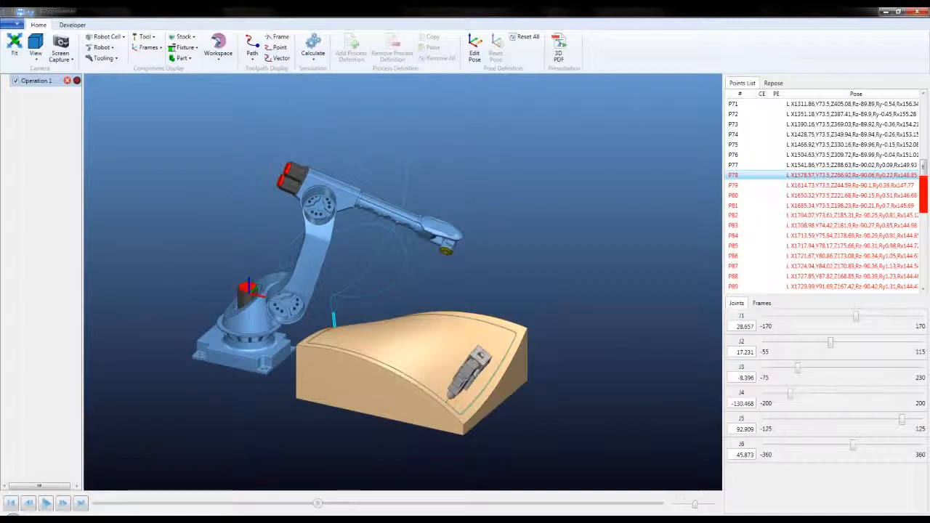
- Recalculate the simulation with collision detection, replay it from the start and check Operation 1's collision status
click(313, 54)
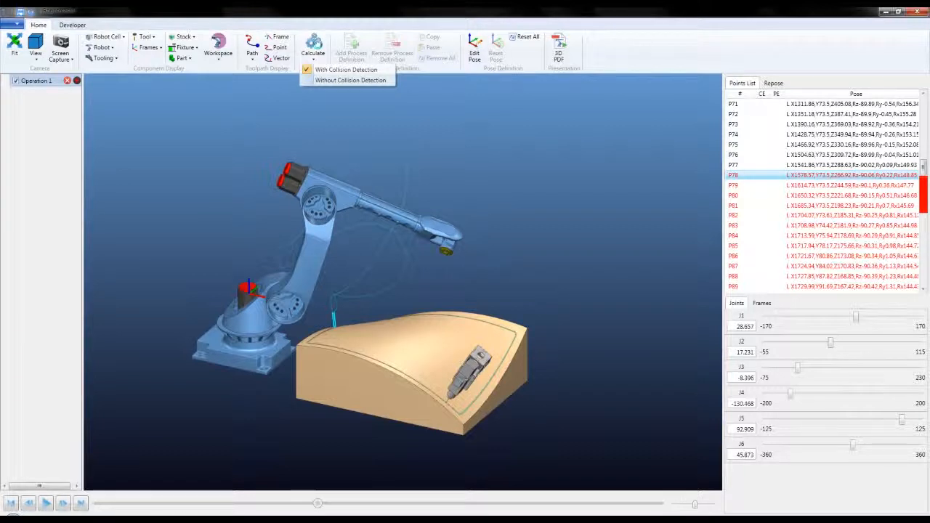
click(318, 48)
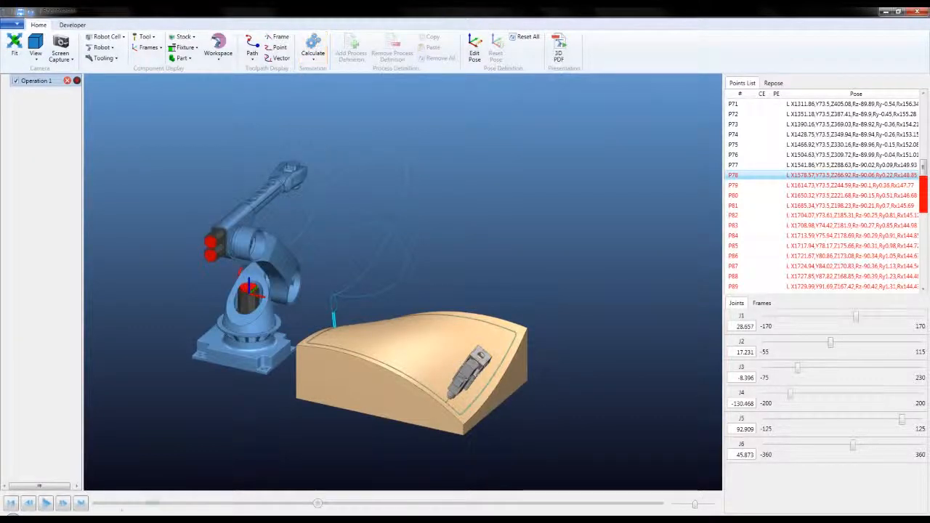
click(10, 503)
click(45, 504)
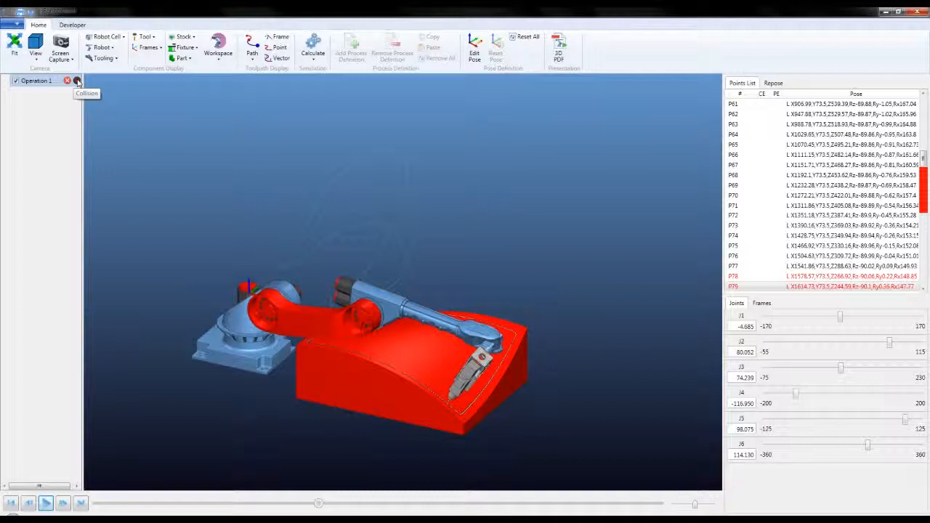
click(314, 55)
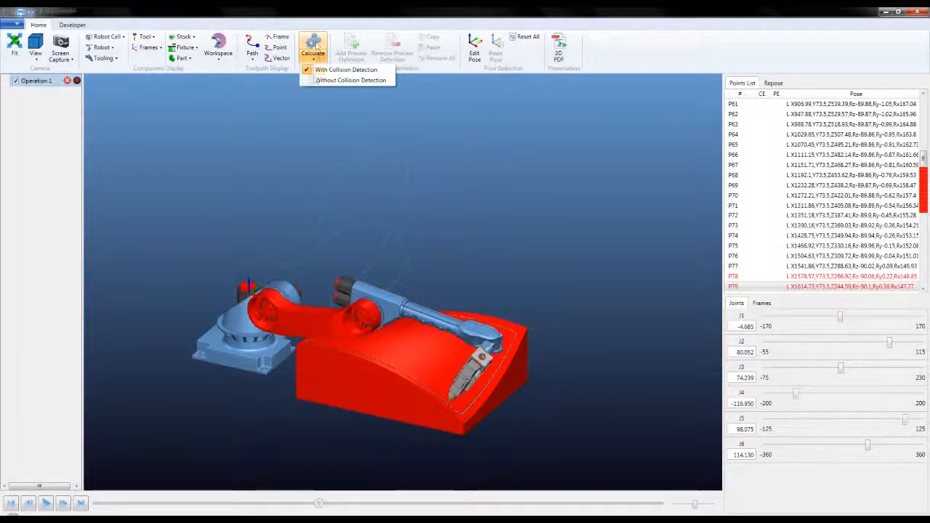
click(330, 110)
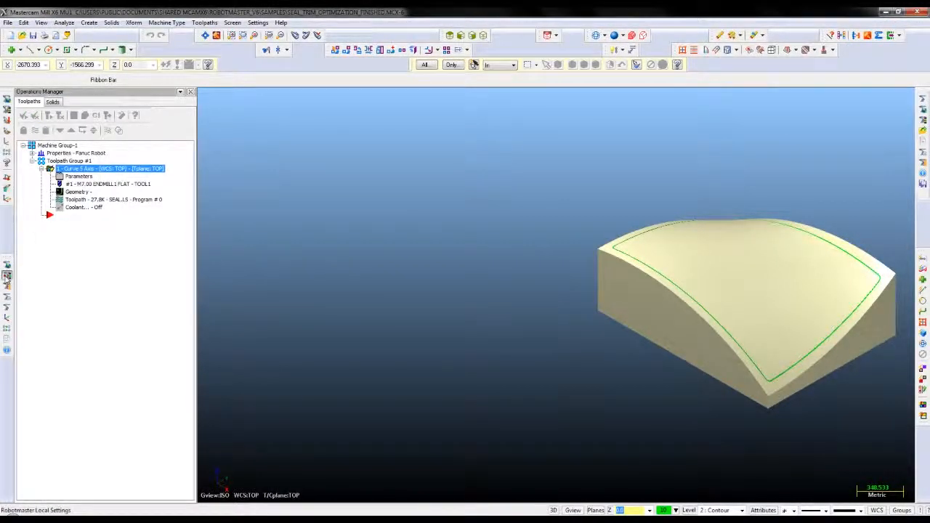
- Calculate the tool orientation optimization map in the operation's local settings and turn off its advanced layers
click(5, 276)
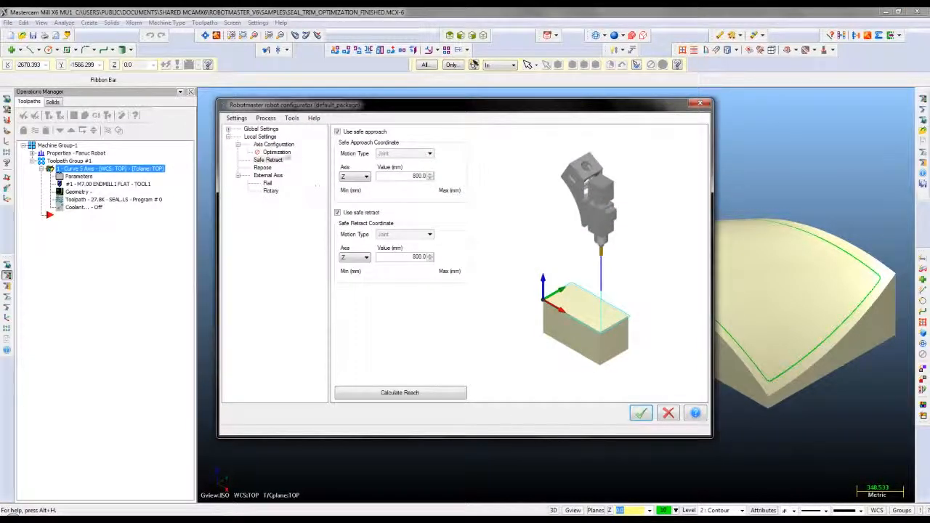
click(284, 153)
click(666, 391)
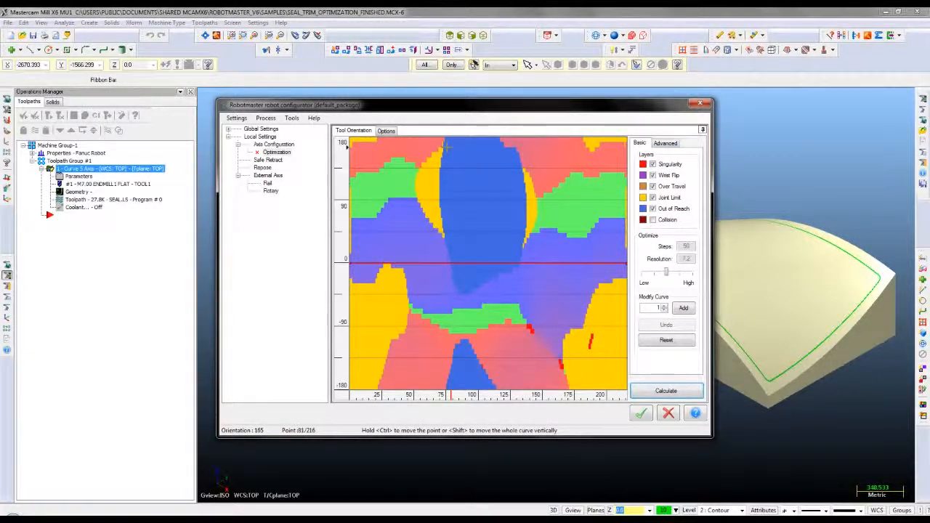
click(386, 131)
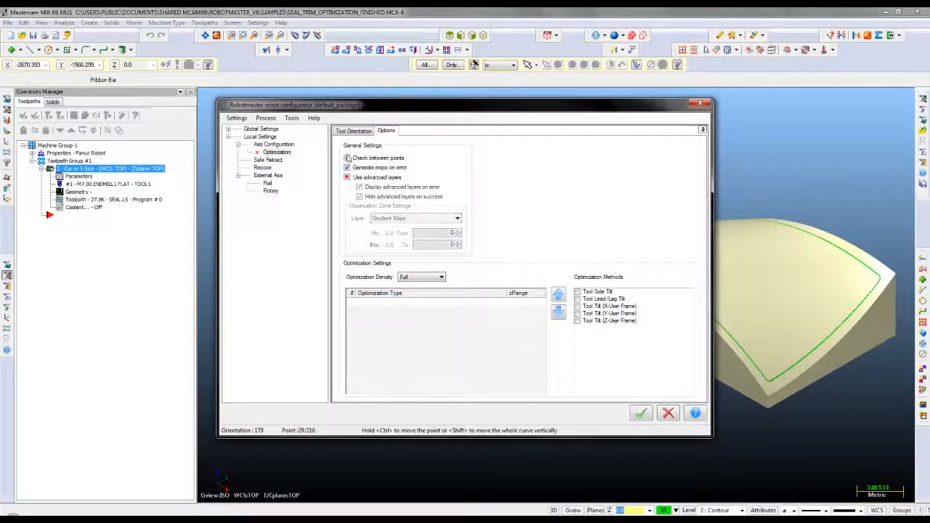
click(353, 131)
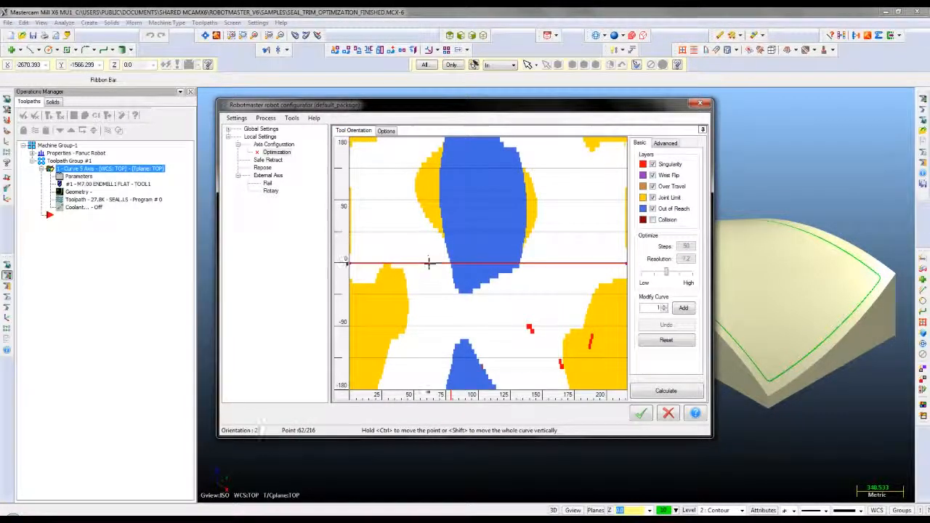
- Reshape the tool orientation curve to pass below the out-of-reach zone, at about -80 near point 100, recalculate and accept it
drag(429, 263, 479, 318)
drag(429, 256, 412, 252)
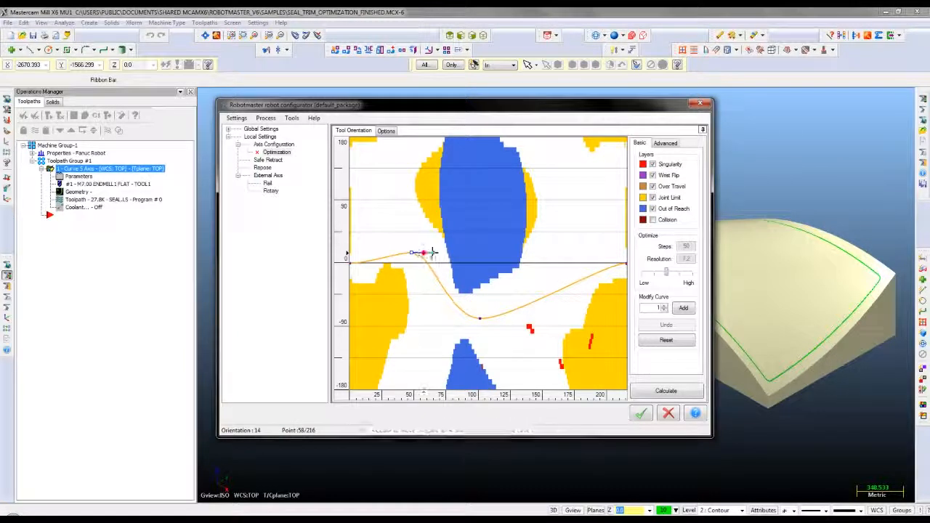
click(666, 391)
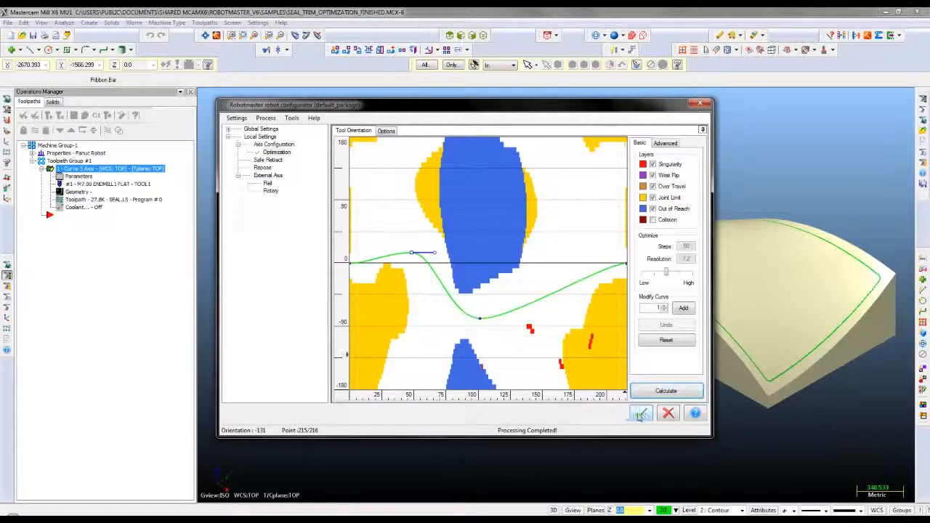
click(640, 415)
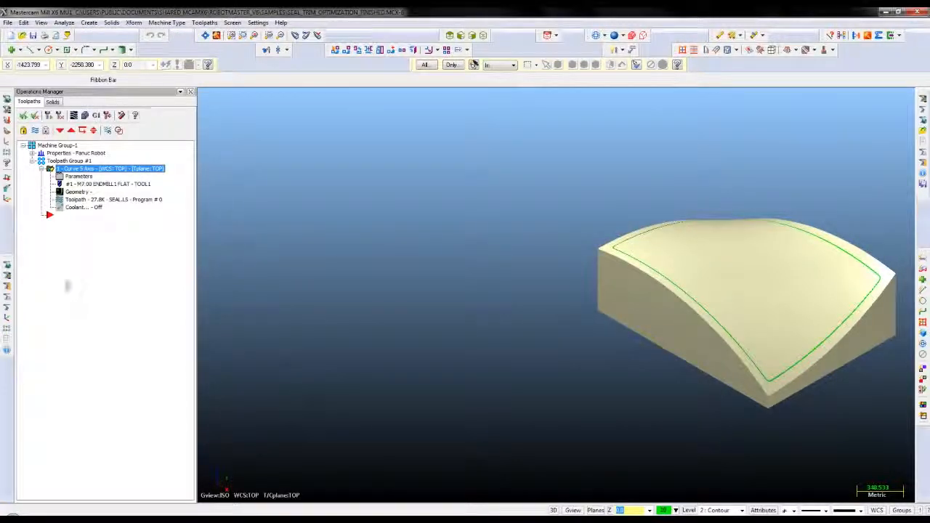
- Relaunch and play the robot simulation of the toolpath, and recalculate it without collision detection
click(7, 309)
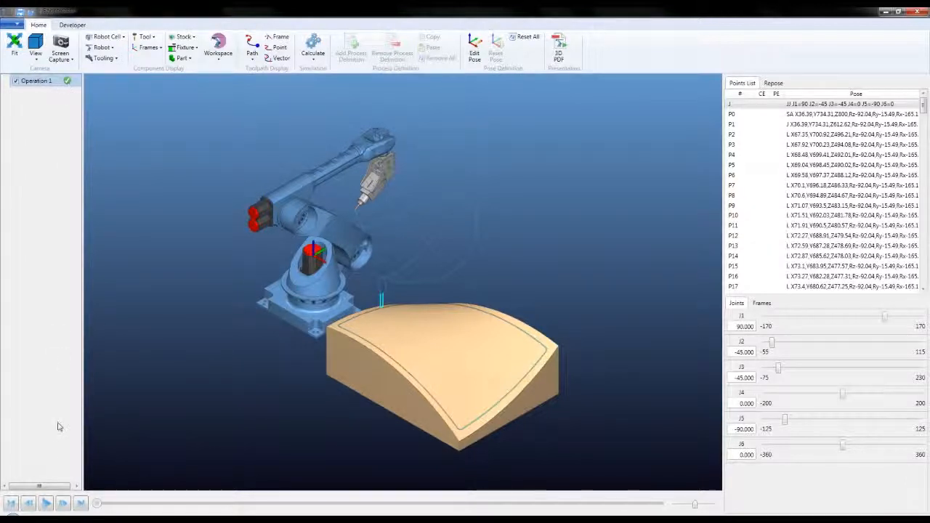
click(45, 503)
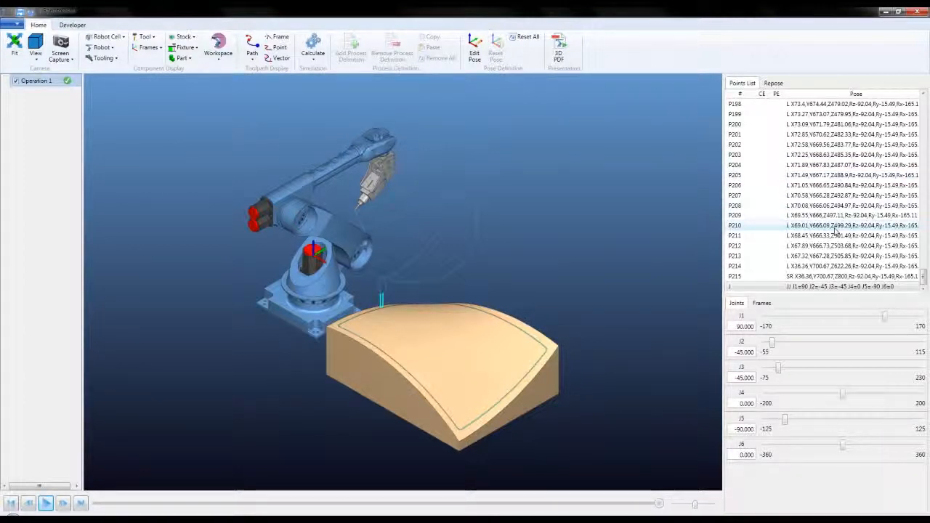
click(316, 62)
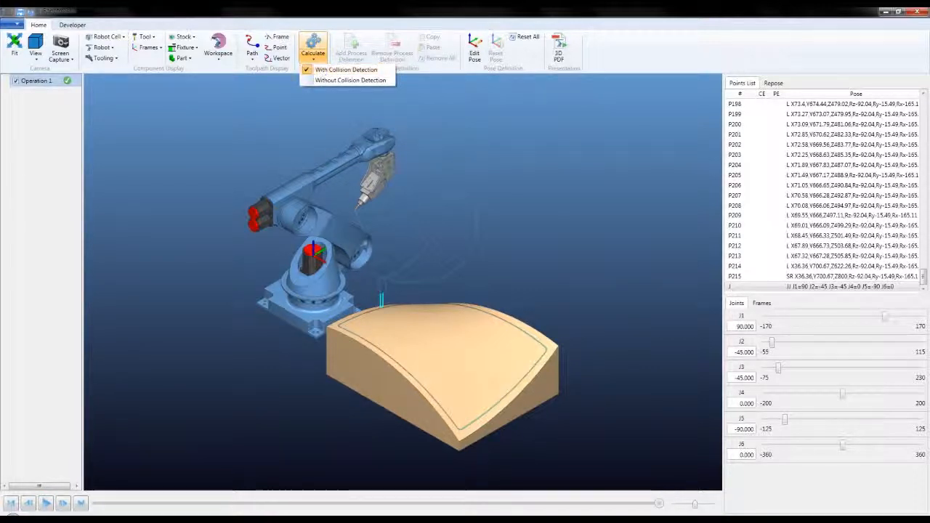
click(321, 82)
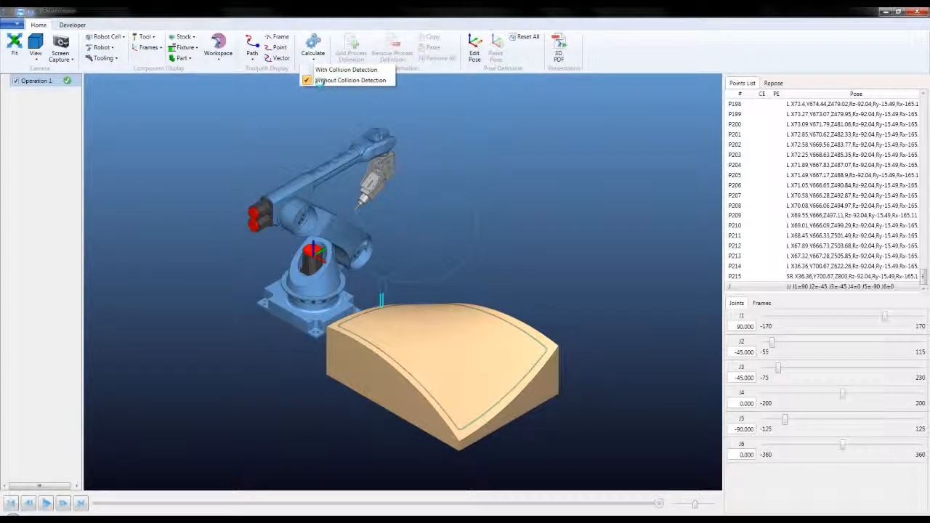